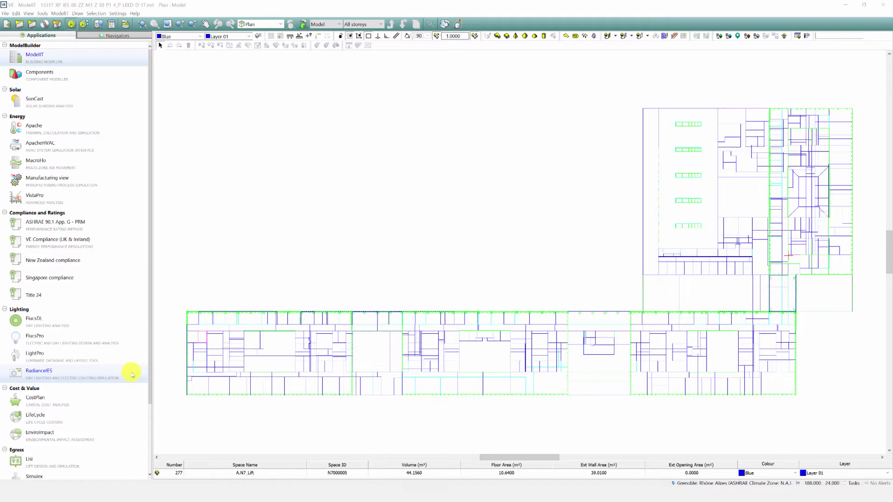
Step: Open RadianceIES and look through the Illuminance and Sensors simulation types, then return to Luminance
left_click(132, 375)
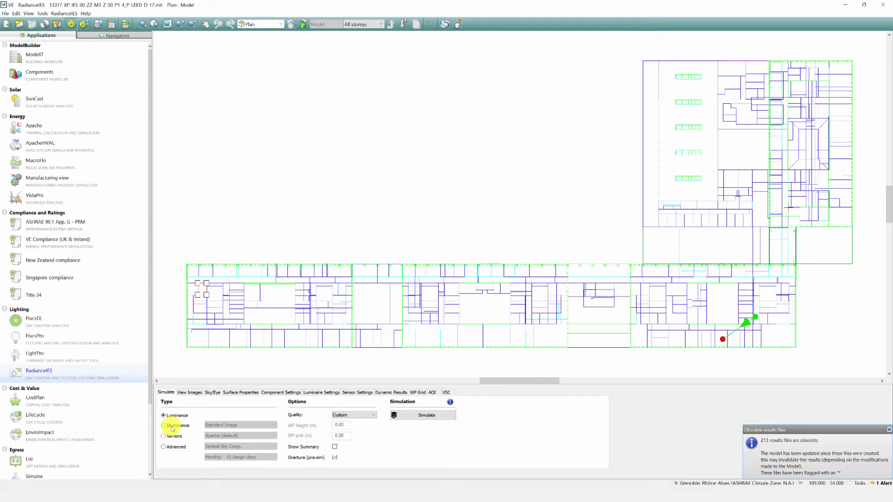
left_click(172, 428)
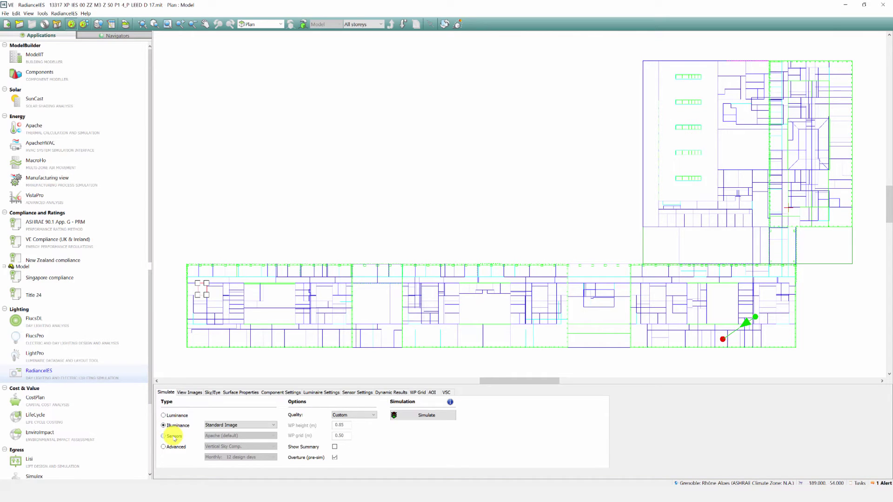
left_click(173, 436)
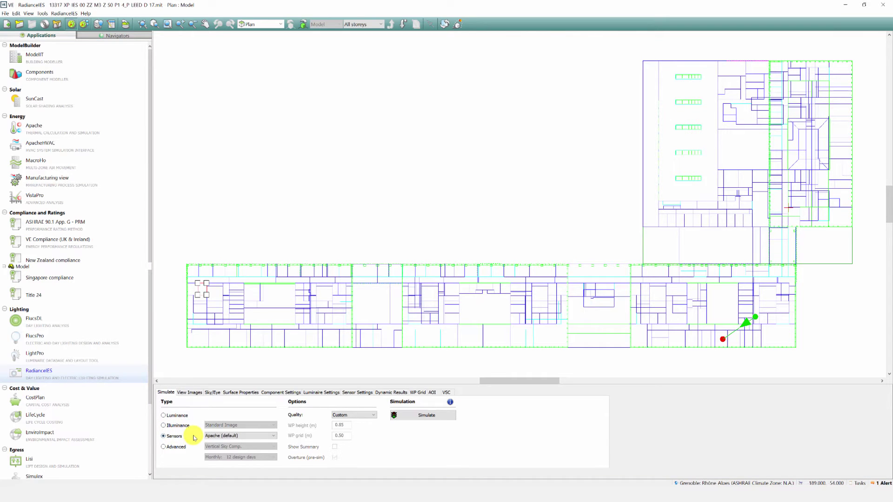
left_click(175, 415)
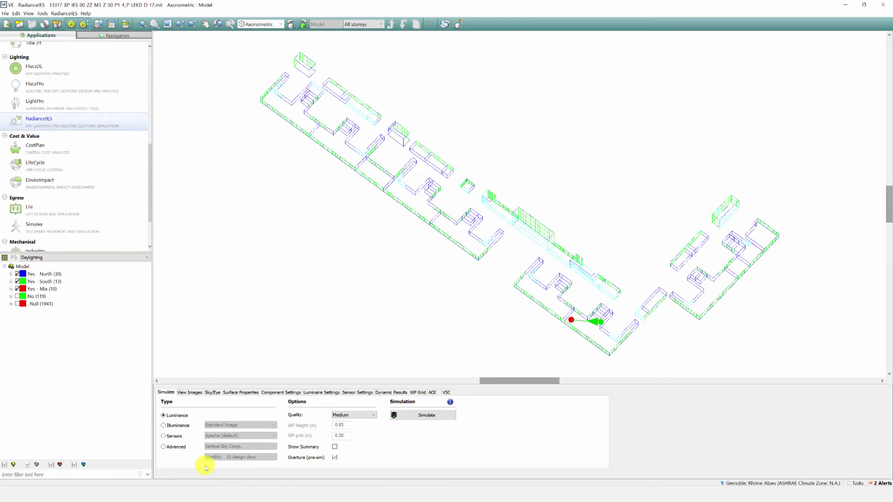
Step: Choose the Advanced simulation type and review its list of analyses, keeping Vertical Sky Comp. selected
left_click(174, 448)
left_click(272, 447)
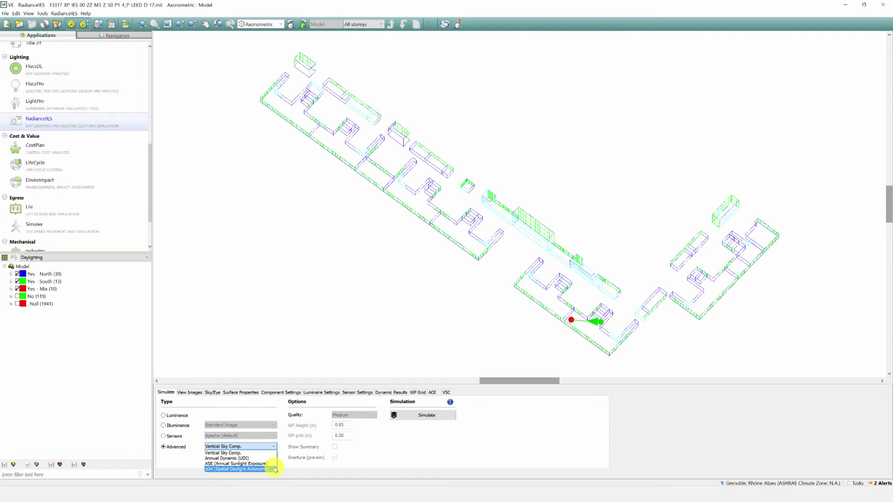
left_click(290, 466)
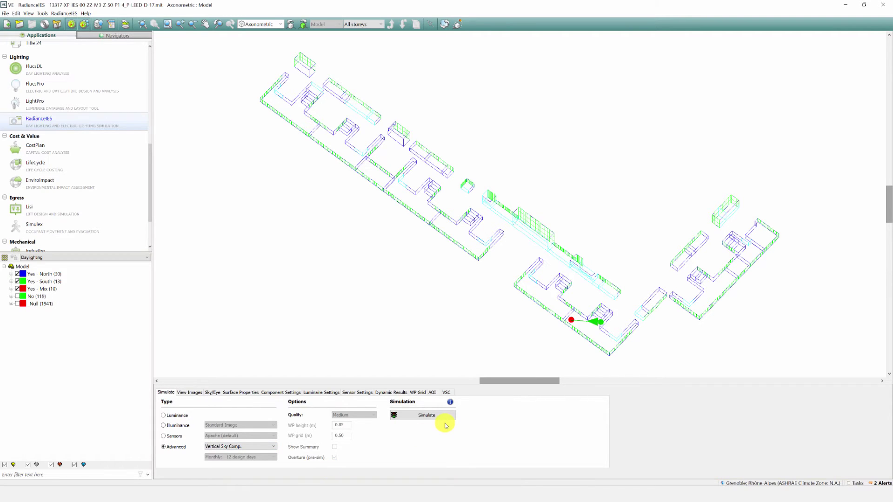
left_click(445, 424)
Step: Process the sDA results of A.N2.31 Meeting Rm O3 for 8:00am to 18:00pm, 300 lux for 50% of hours, overwriting the WP data file
left_click(395, 134)
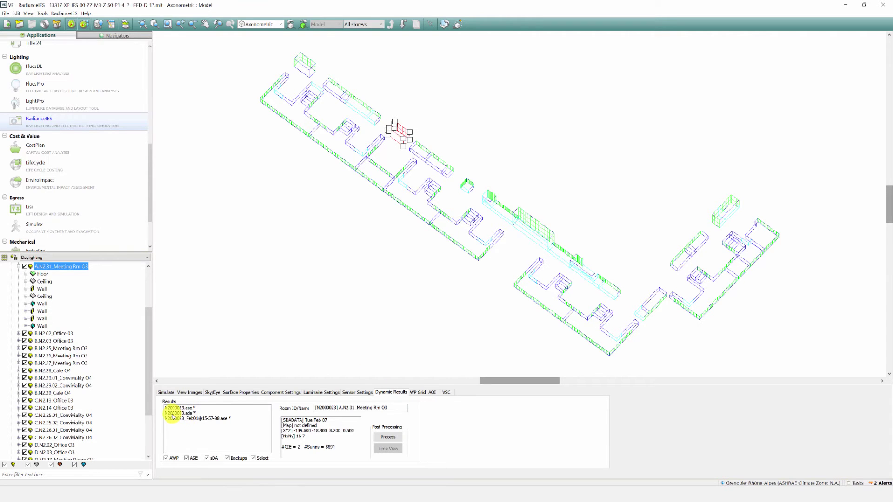
left_click(173, 413)
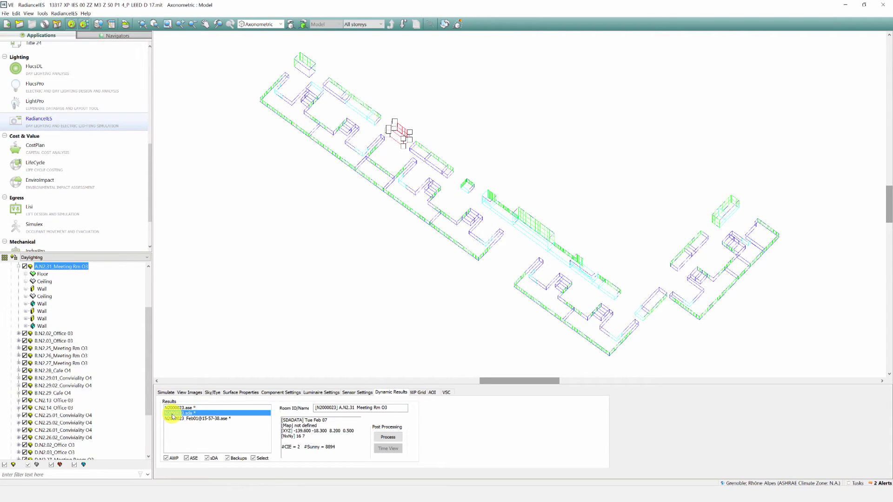
left_click(398, 439)
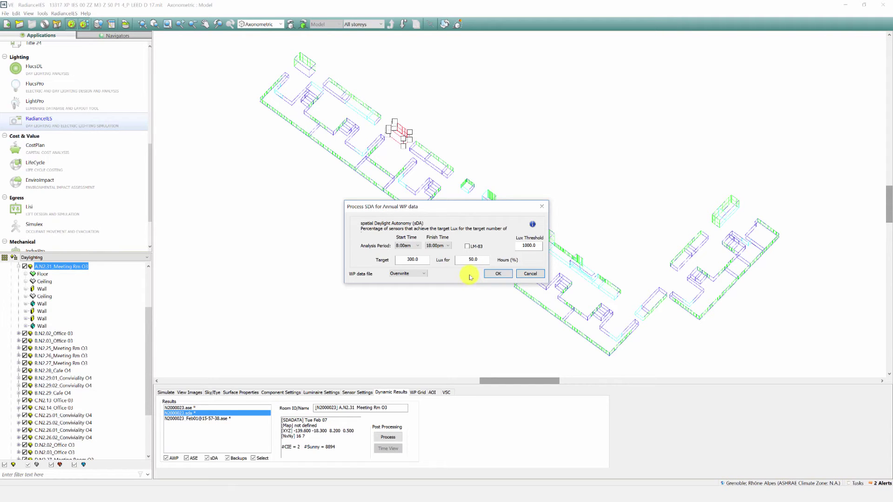
left_click(509, 275)
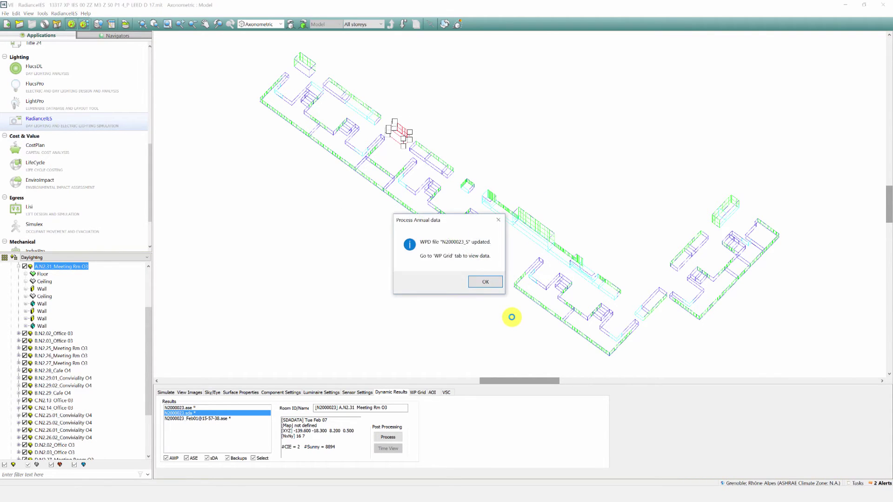
left_click(494, 279)
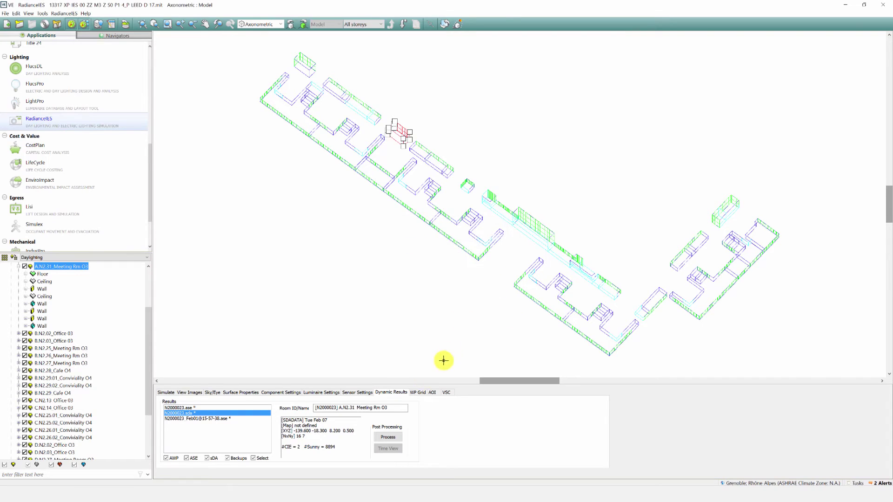
Step: Display the meeting room's parsed average lux sDA grid on its floor surface plan
left_click(422, 393)
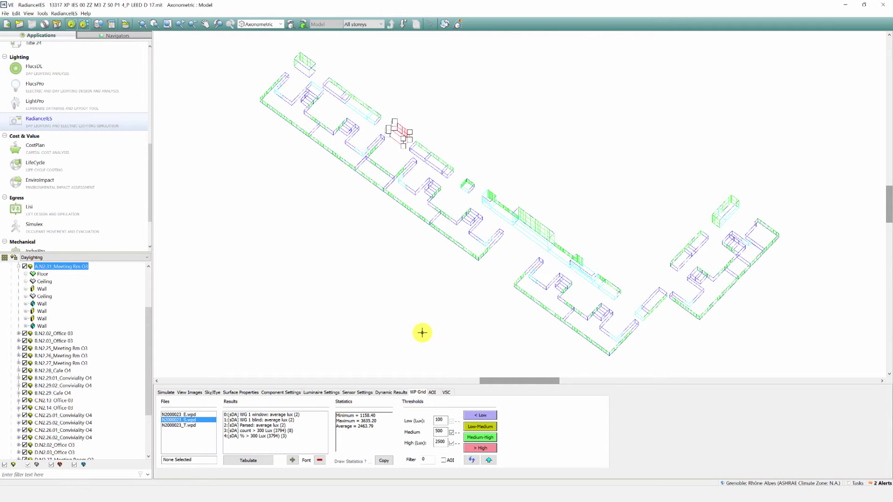
left_click(404, 24)
left_click(265, 425)
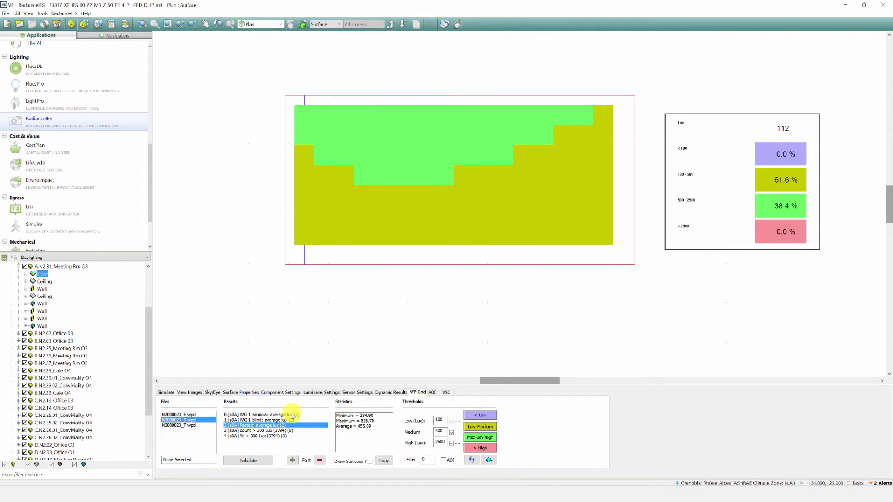
Step: Compare the WG 1 window and WG 1 blind average lux grids, then return to the parsed average
key("Up")
key("Up")
key("Down")
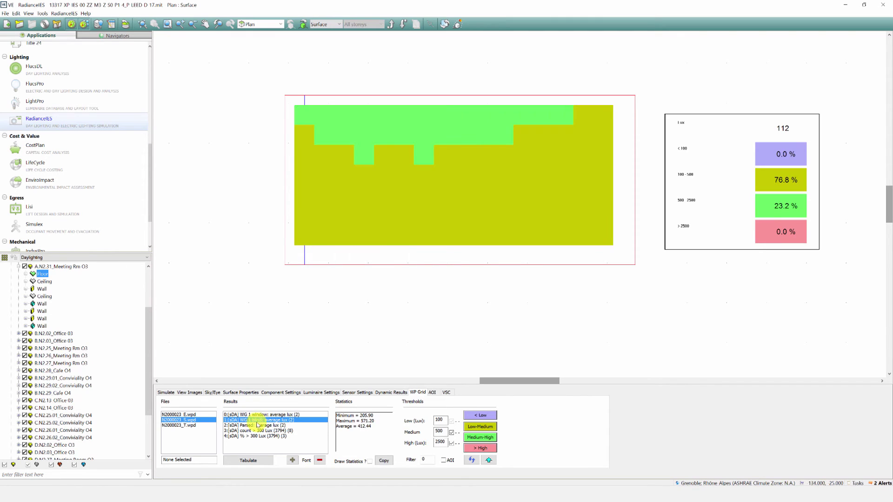
left_click(291, 425)
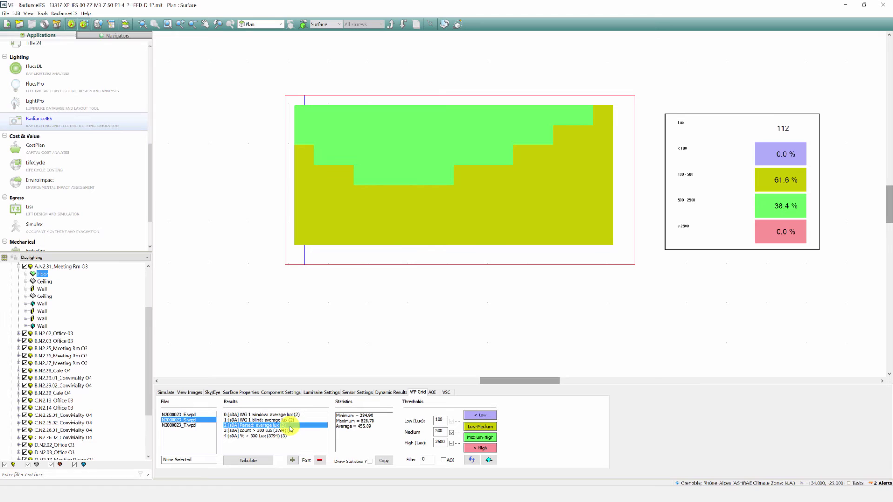
Step: Set the grid filter to 1 to label the points with lux values, and display the WG 1 window average lux grid
double_click(422, 460)
type("1")
left_click(471, 460)
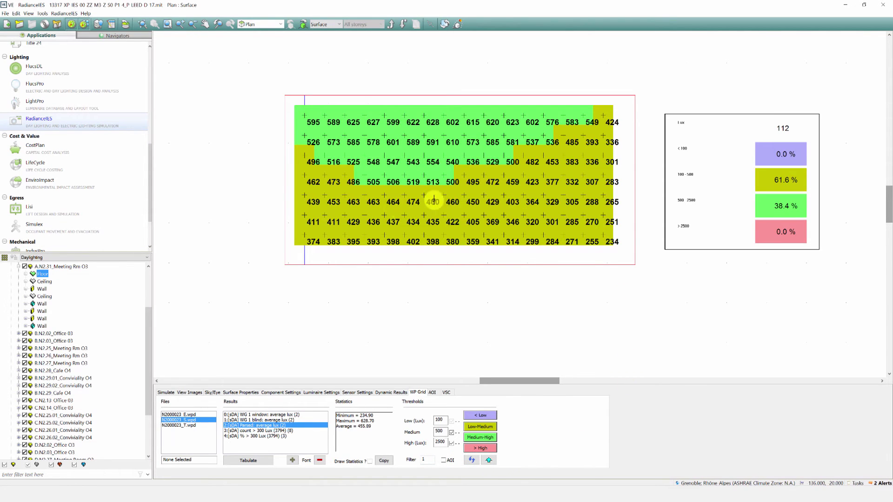
left_click(284, 420)
left_click(284, 415)
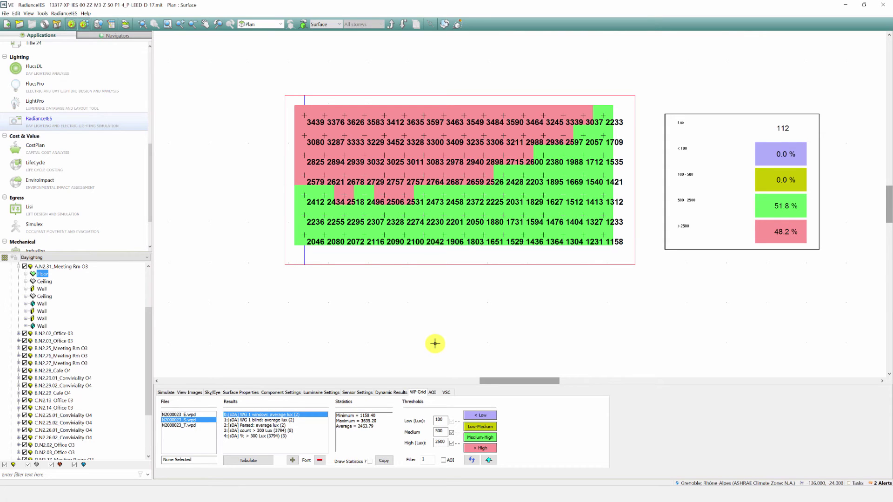
Step: Process the ASE results of B.N2.01 Open Plan Office O4 for 8:00am to 18:00pm, 1000 lux for 250 hours, overwriting the WP data file
left_click(393, 24)
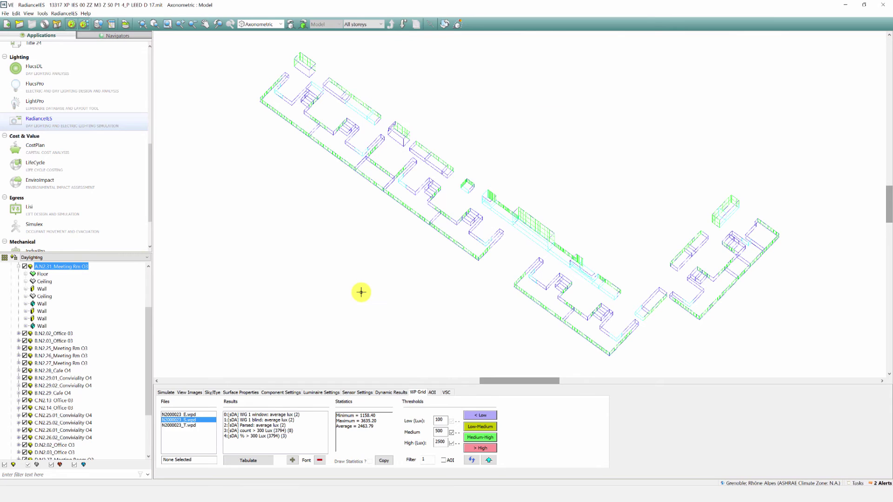
left_click(457, 240)
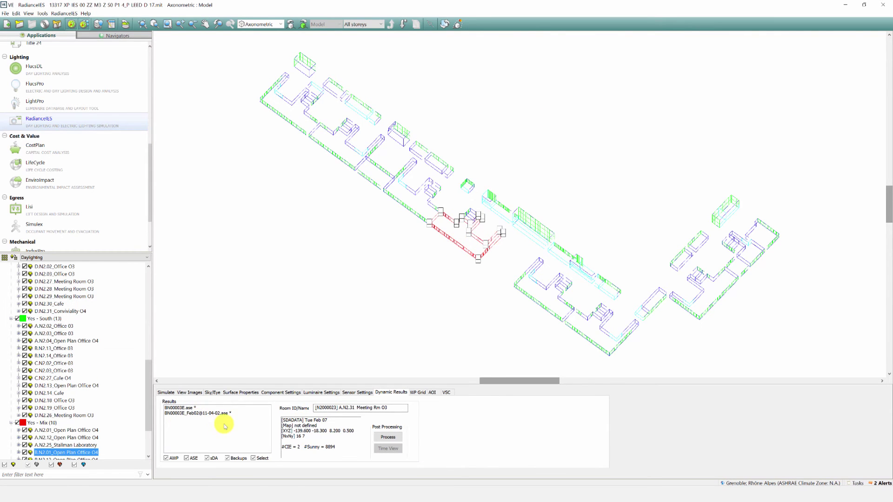
left_click(173, 409)
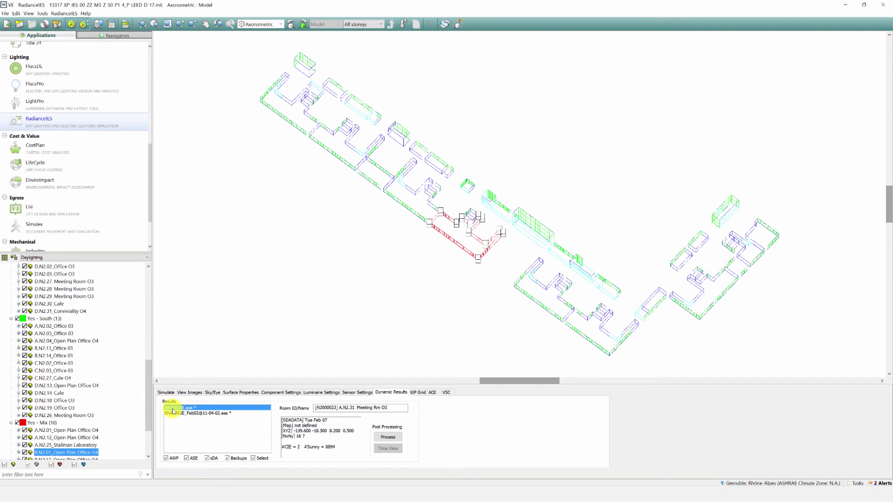
left_click(387, 437)
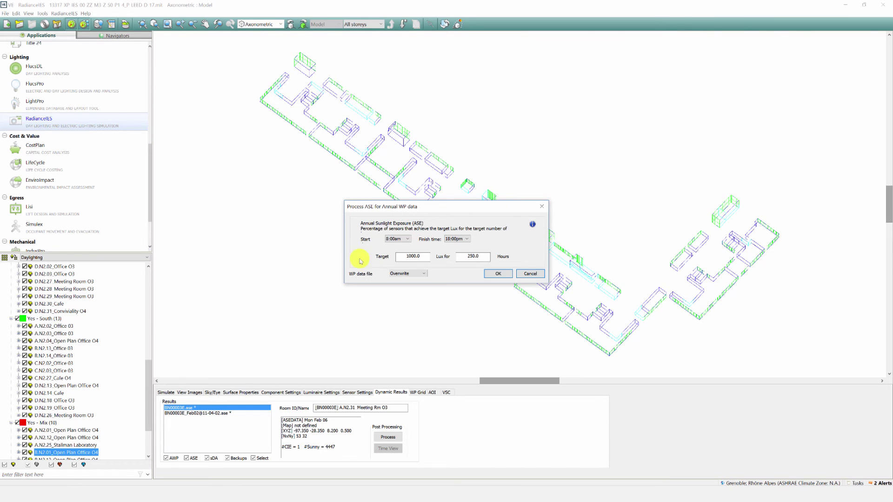
left_click(497, 273)
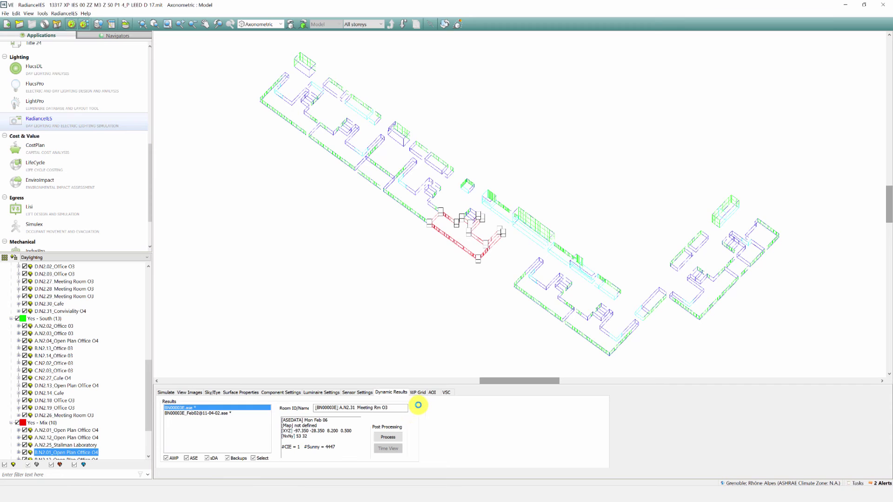
left_click(481, 279)
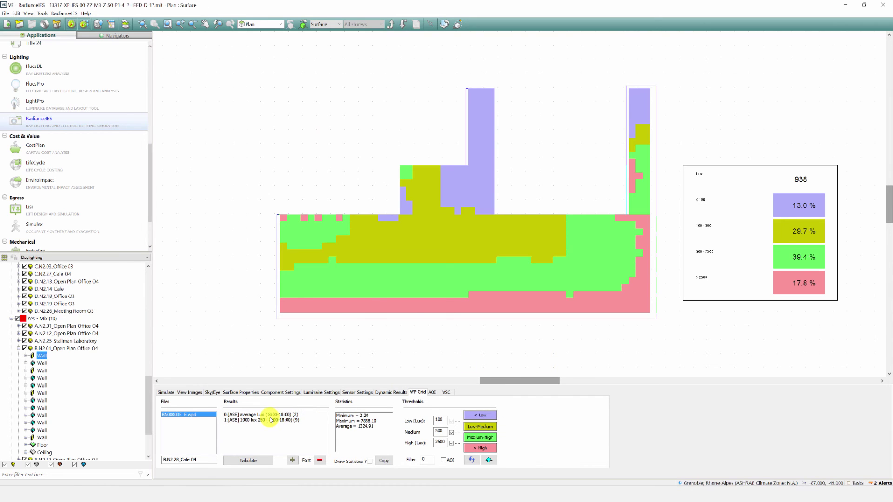
Step: Compare the open plan office's ASE average lux grid with its 1000 lux, 250 hours exposure grid
left_click(279, 415)
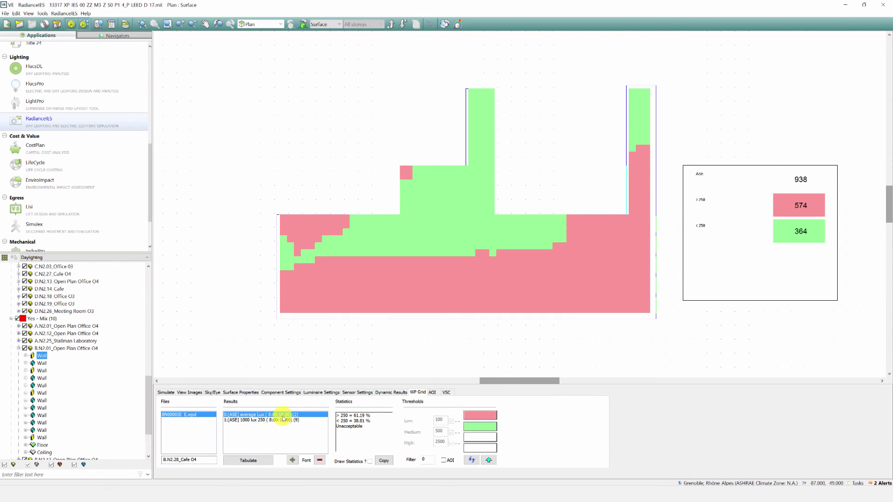
left_click(283, 421)
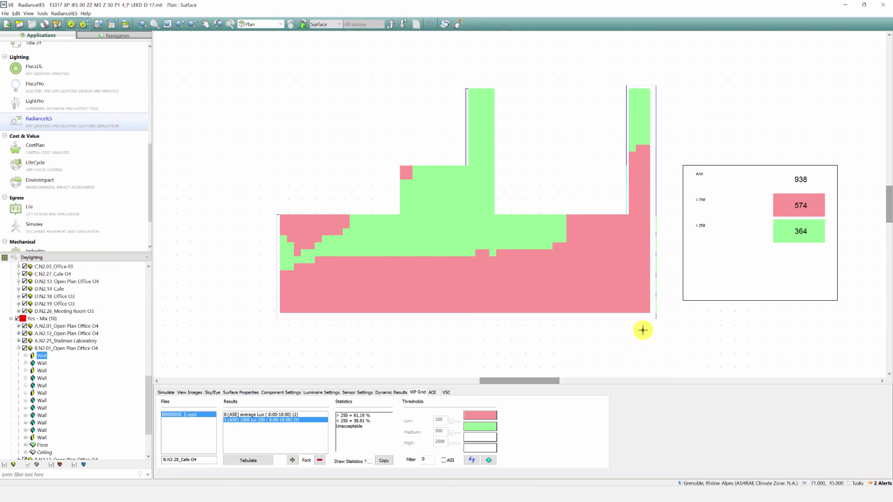
left_click(315, 414)
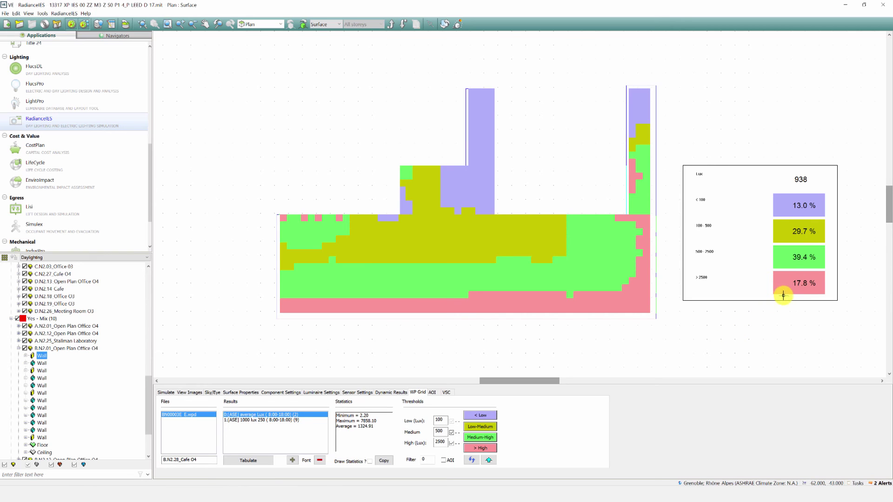
Step: Find the plastic External Glazing entry in the material surface properties and examine its material definition
left_click(248, 392)
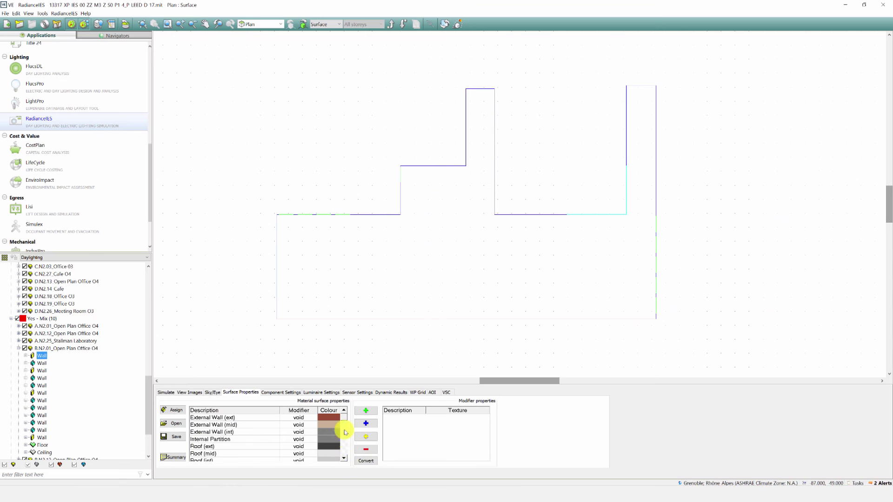
left_click(345, 458)
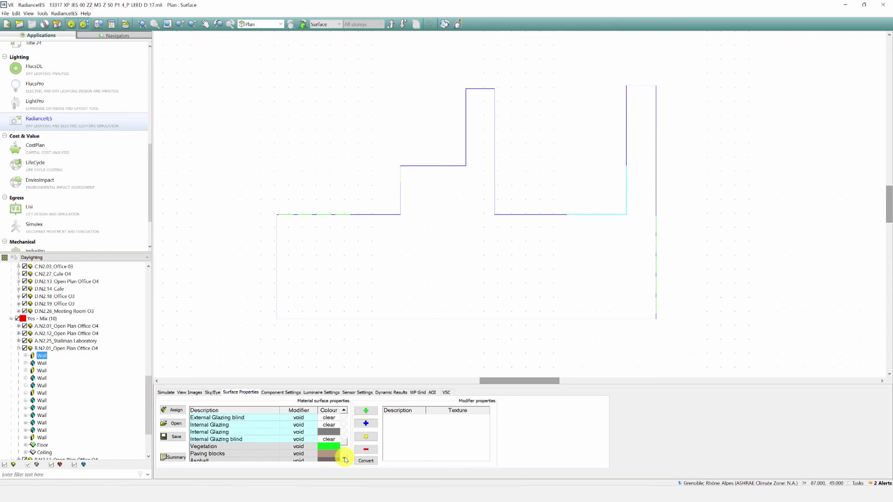
left_click(343, 410)
left_click(259, 439)
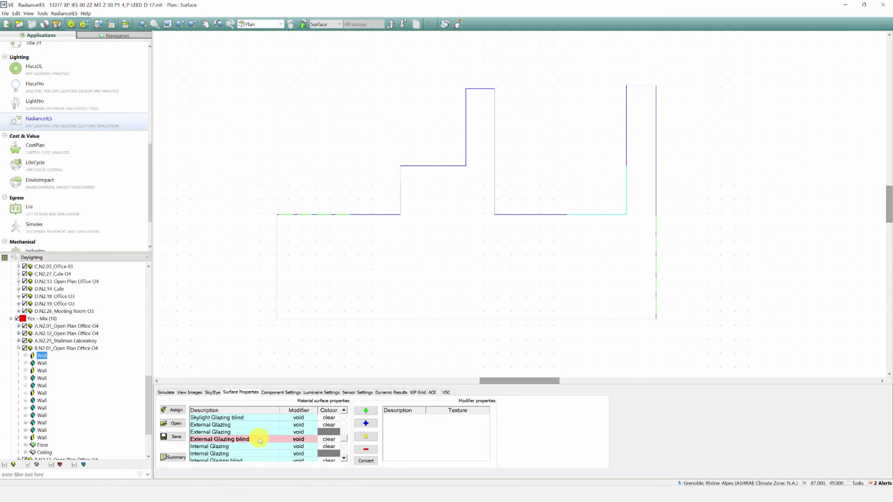
left_click(273, 432)
left_click(331, 433)
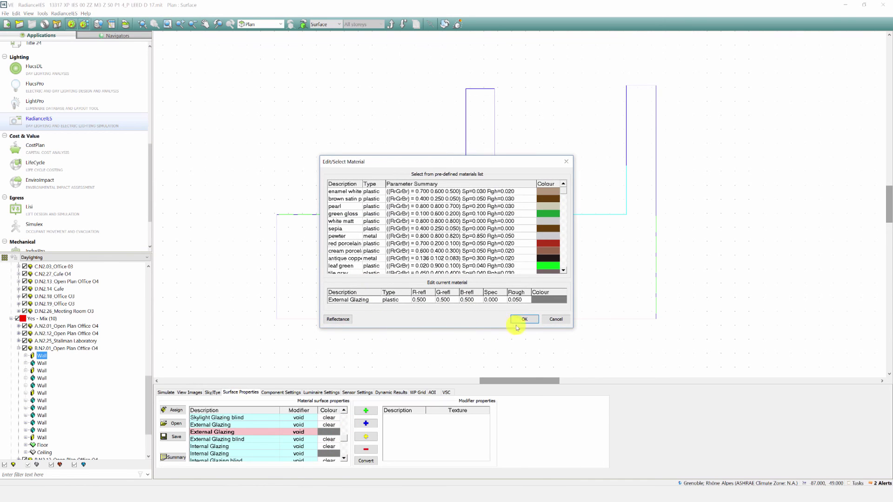
left_click(534, 319)
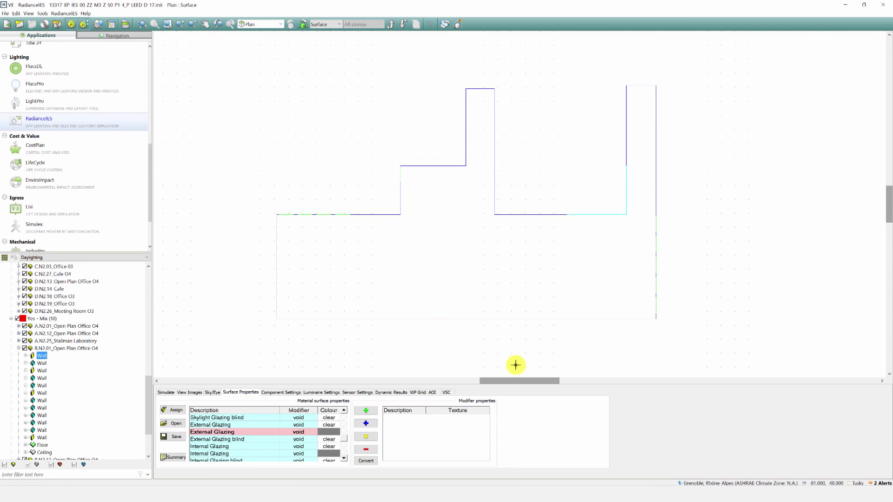